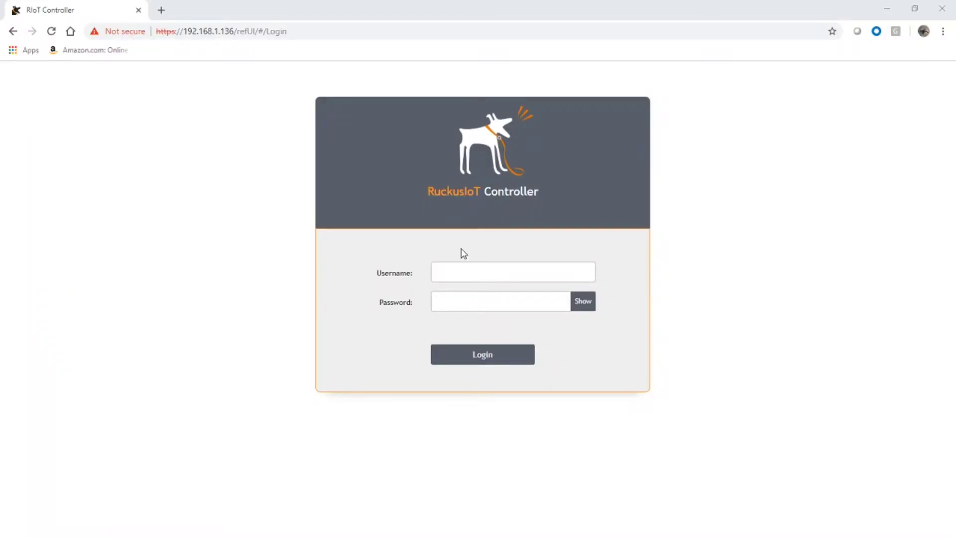
# Step: Log in with the admin account credentials and view the IoT APs list, currently without gateways
pyautogui.click(468, 272)
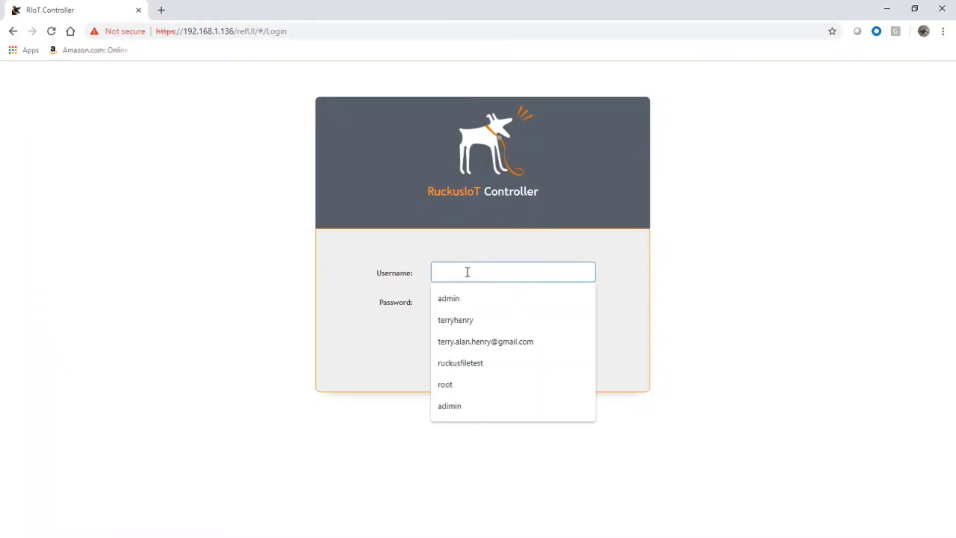
pyautogui.write('admin')
pyautogui.press('Tab')
pyautogui.write('ad')
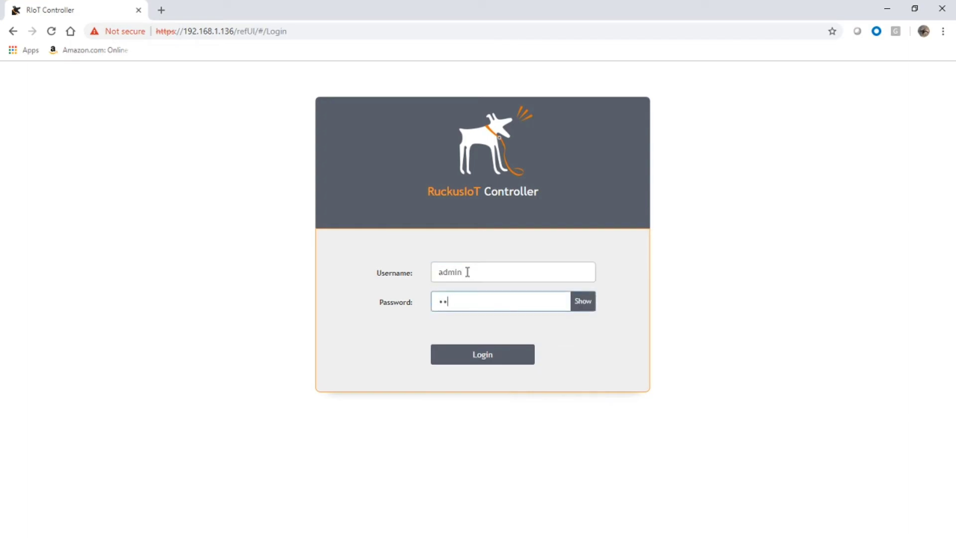
pyautogui.write('min')
pyautogui.press('Return')
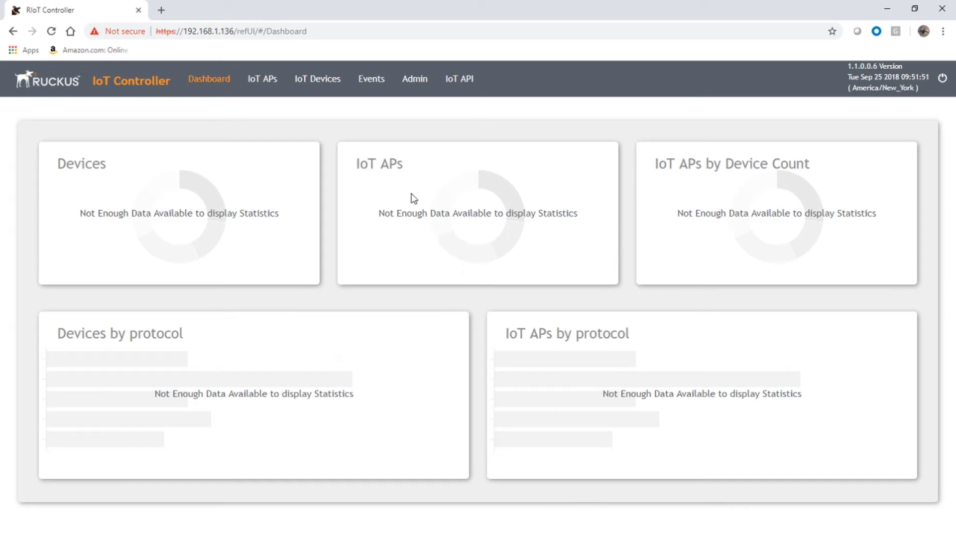
pyautogui.click(259, 86)
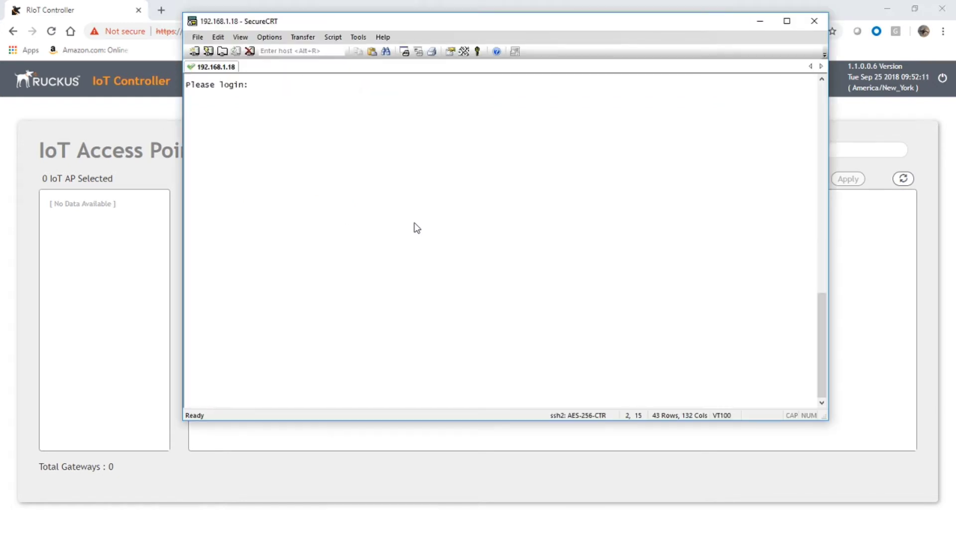
# Step: Log in to the H510 AP CLI and list the available 'get iotg-' commands with help
pyautogui.write('admin')
pyautogui.press('Return')
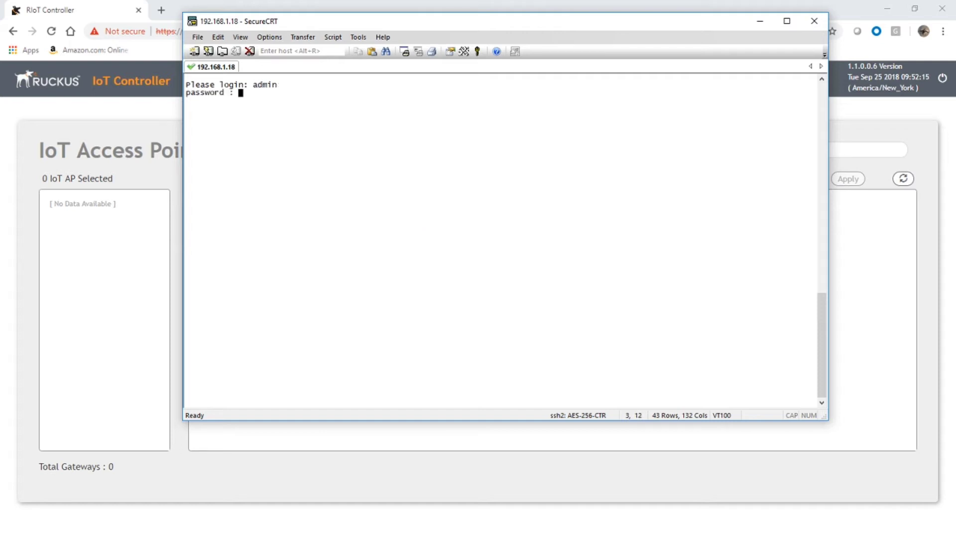
pyautogui.press('Return')
pyautogui.press('Return')
pyautogui.press('Return')
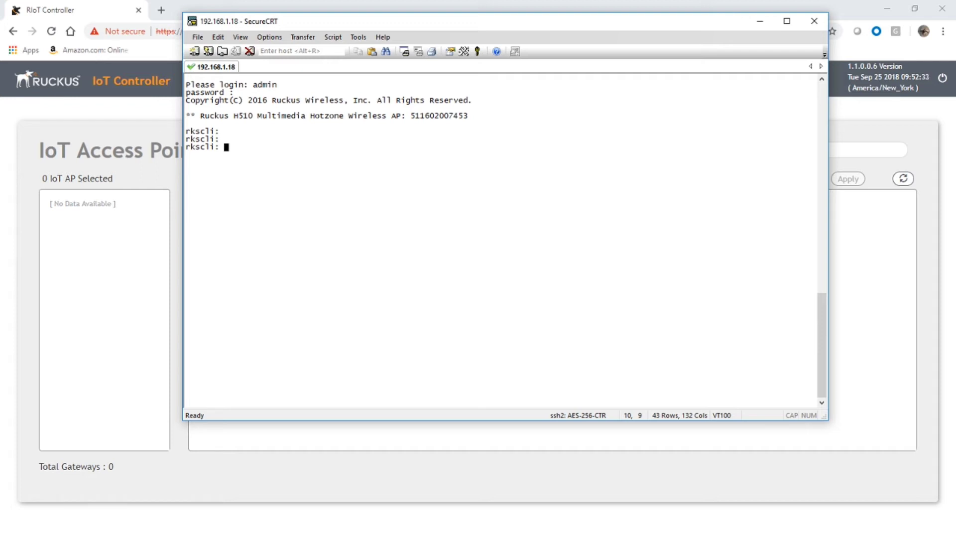
pyautogui.write('help get iotg-')
pyautogui.press('Return')
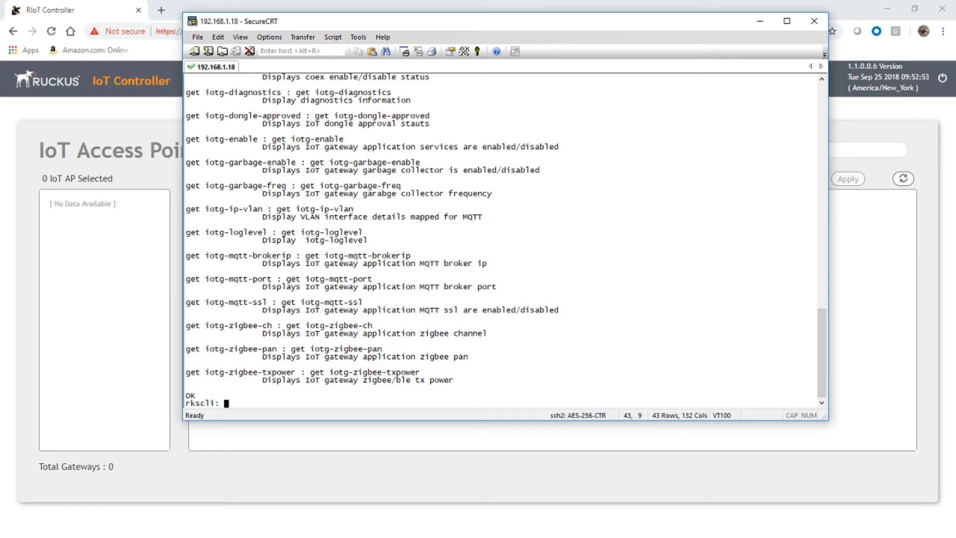
# Step: Run 'set iotg-mqtt-brokerip 192.168.1.136' on the AP so it reports to the controller
pyautogui.write('set')
pyautogui.write('iotg-mqtt-brokerip ')
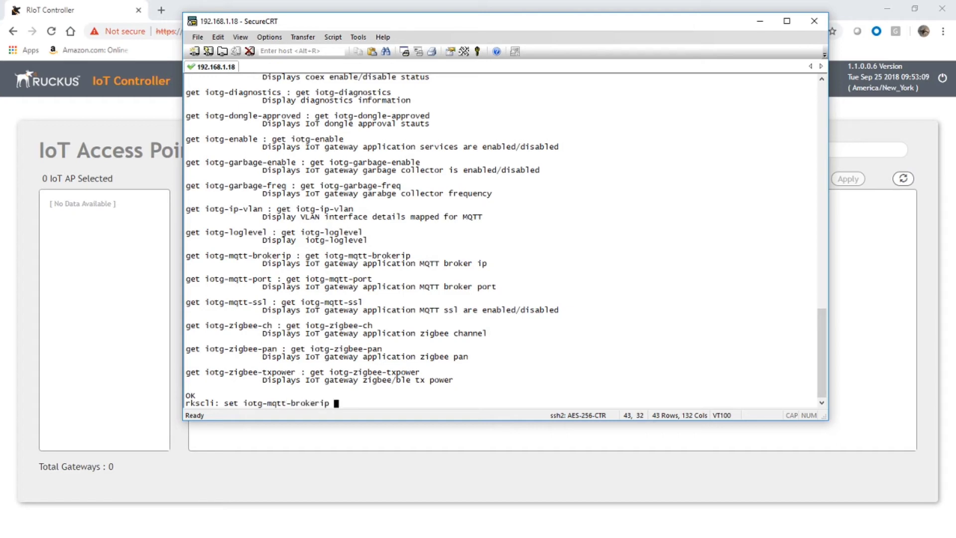
pyautogui.write('192.168.1.136')
pyautogui.press('Return')
pyautogui.press('Return')
pyautogui.press('Return')
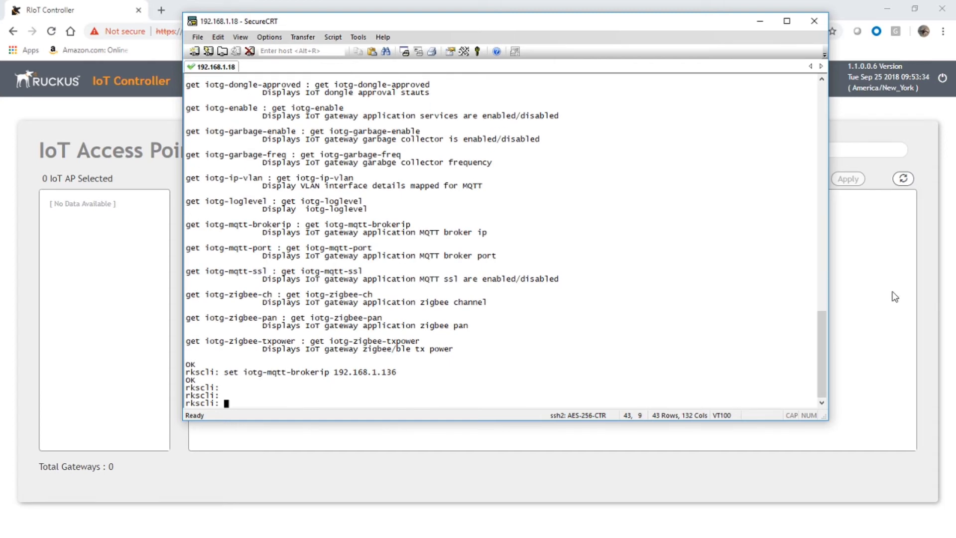
# Step: Refresh the IoT AP list to reveal the unapproved AP at 192.168.1.18 and open Pre Approve IoT APs
pyautogui.click(869, 290)
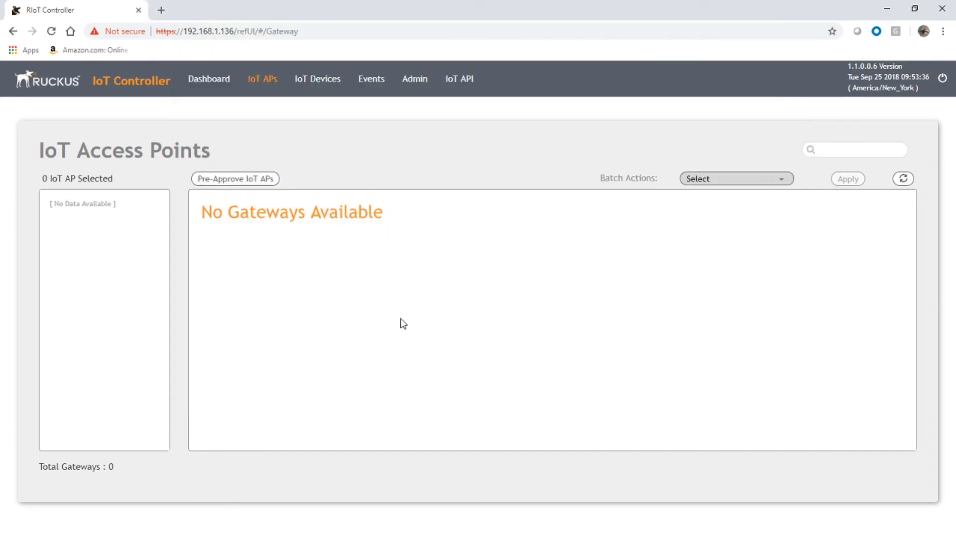
pyautogui.click(903, 179)
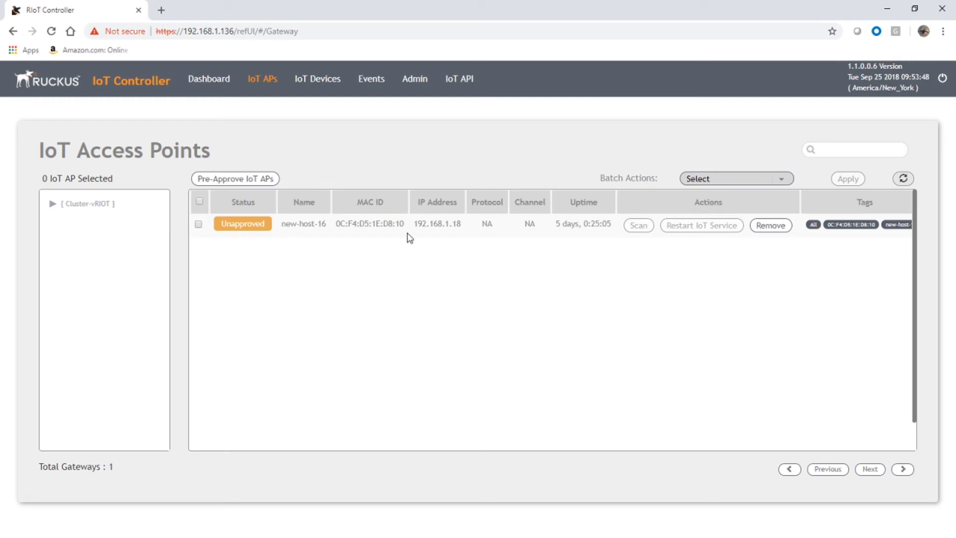
pyautogui.click(245, 180)
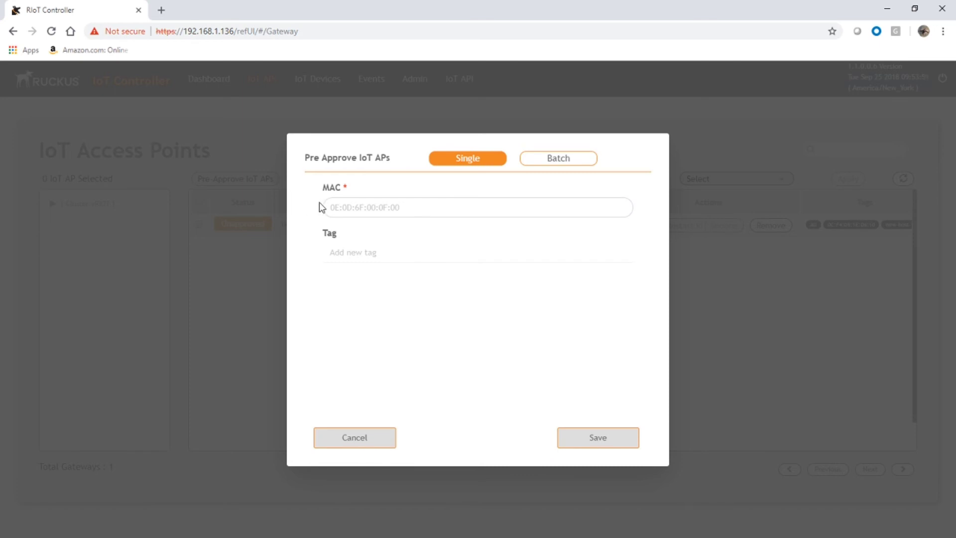
pyautogui.click(568, 163)
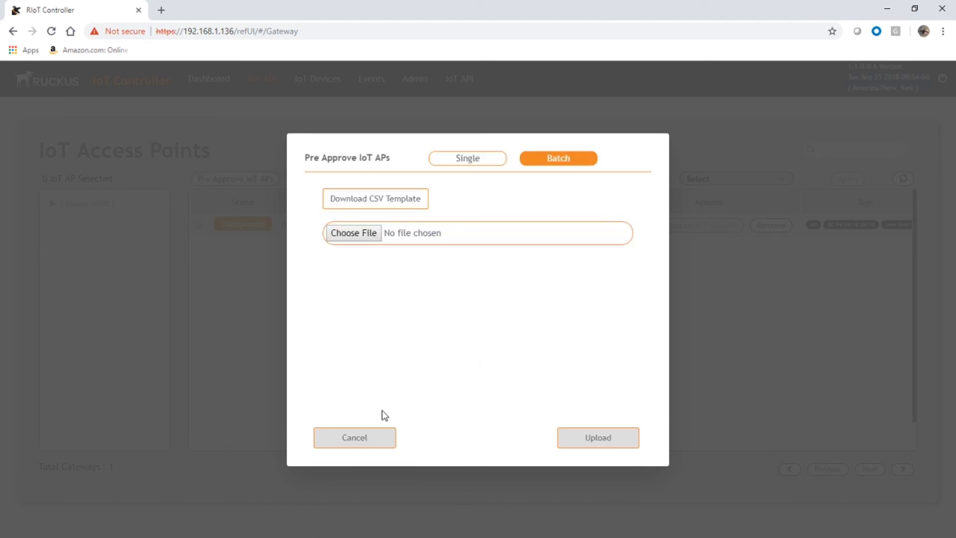
pyautogui.click(362, 440)
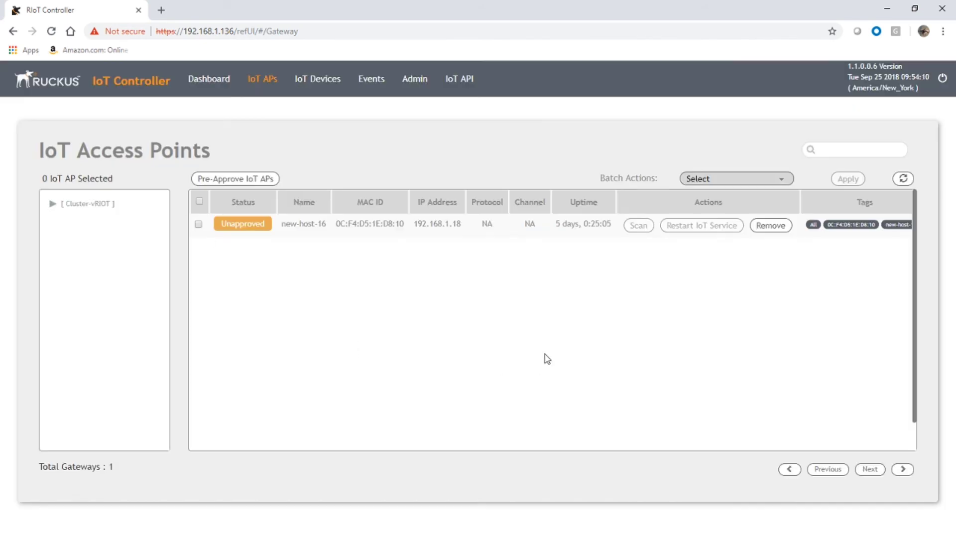
pyautogui.click(244, 226)
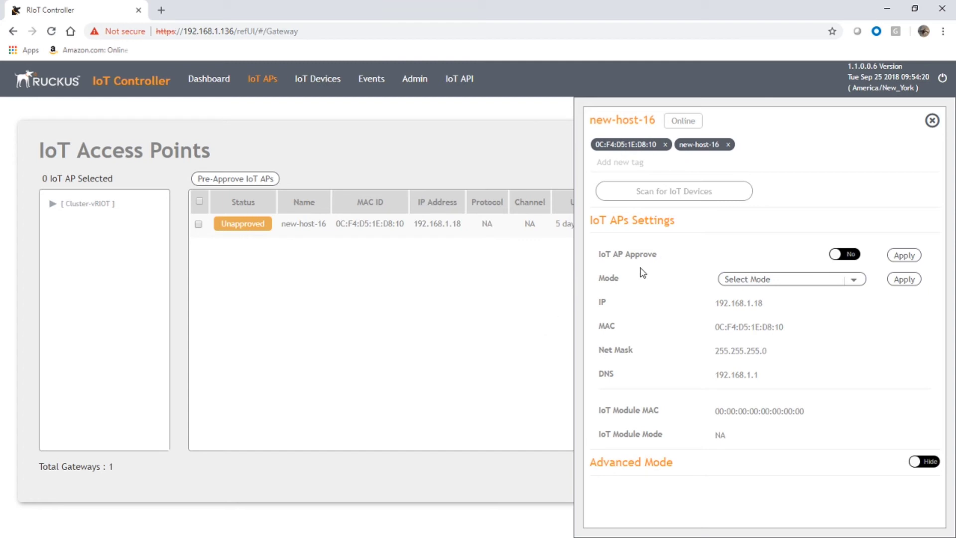
# Step: Set IoT AP Approve to Yes for new-host-16 and apply it
pyautogui.click(855, 255)
pyautogui.click(904, 256)
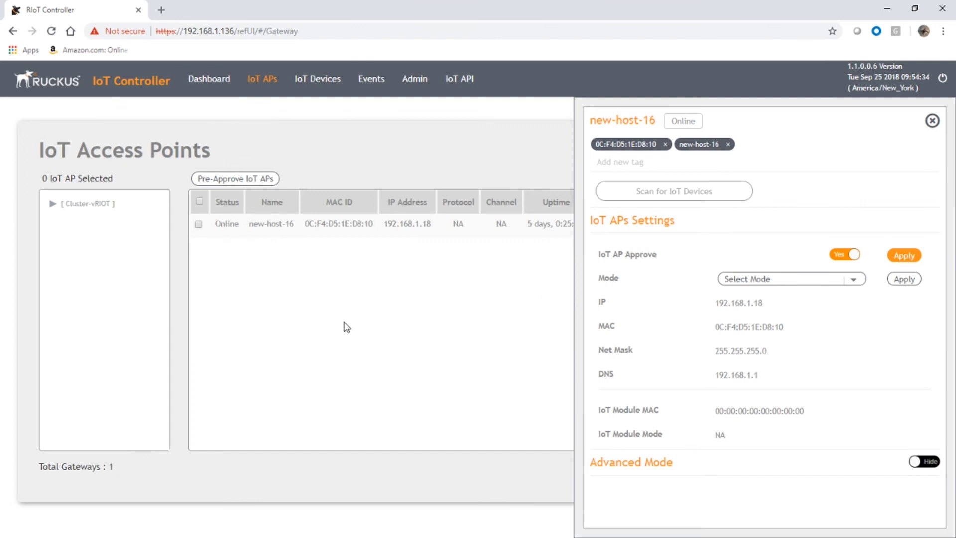
# Step: Apply Zigbee mode to new-host-16, close its details, and initiate an IoT service restart
pyautogui.click(798, 283)
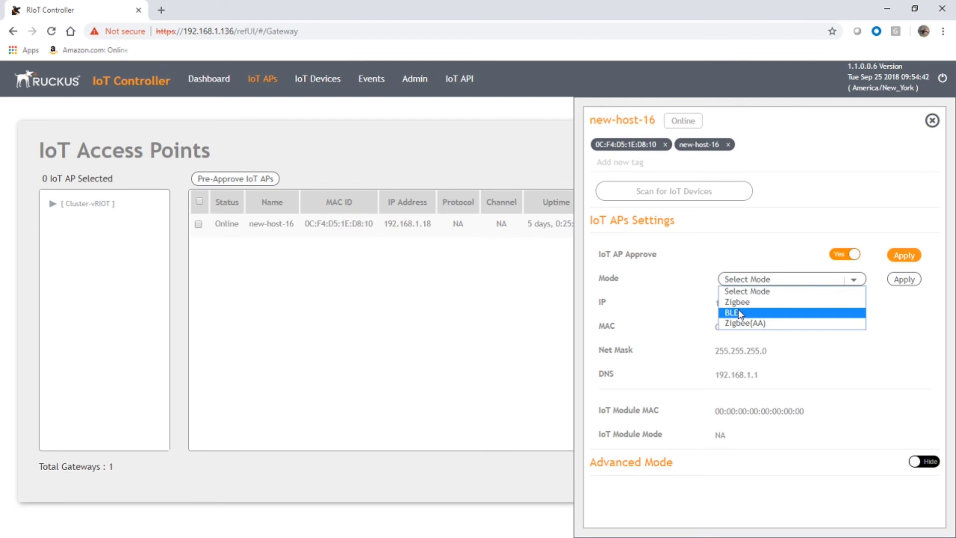
pyautogui.click(737, 302)
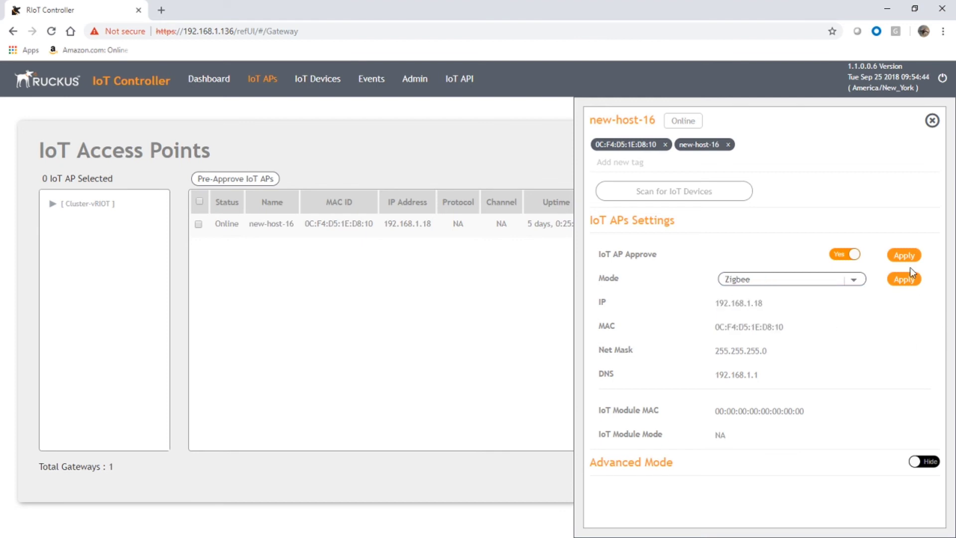
pyautogui.click(903, 282)
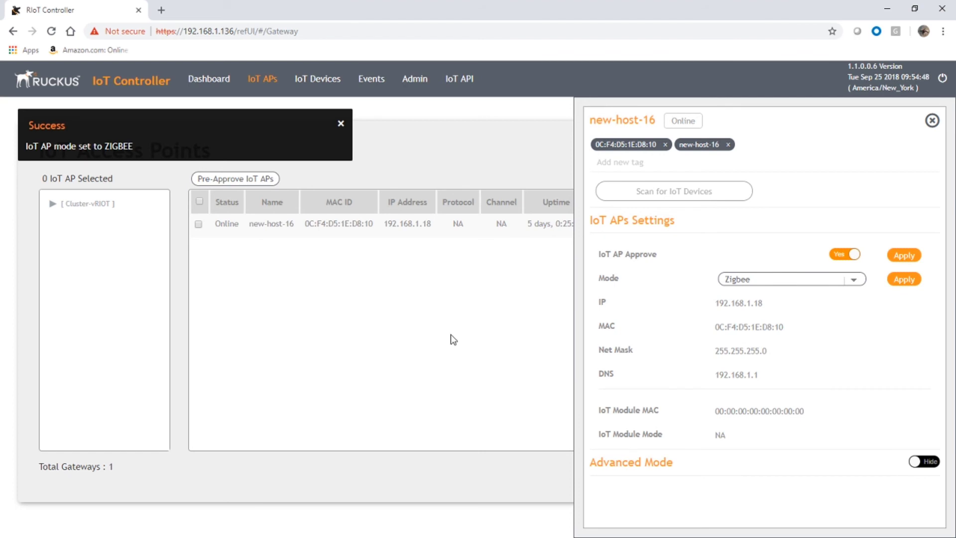
pyautogui.click(931, 121)
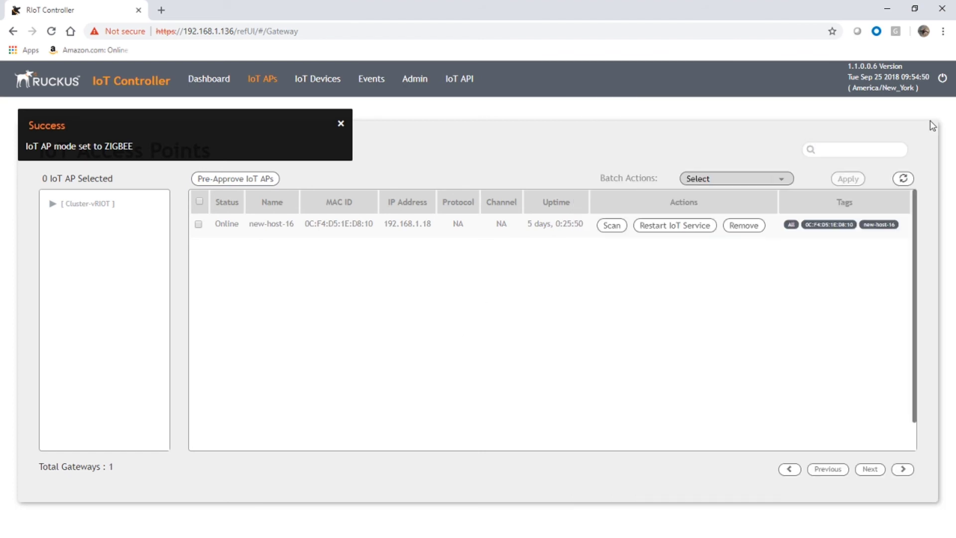
pyautogui.click(676, 227)
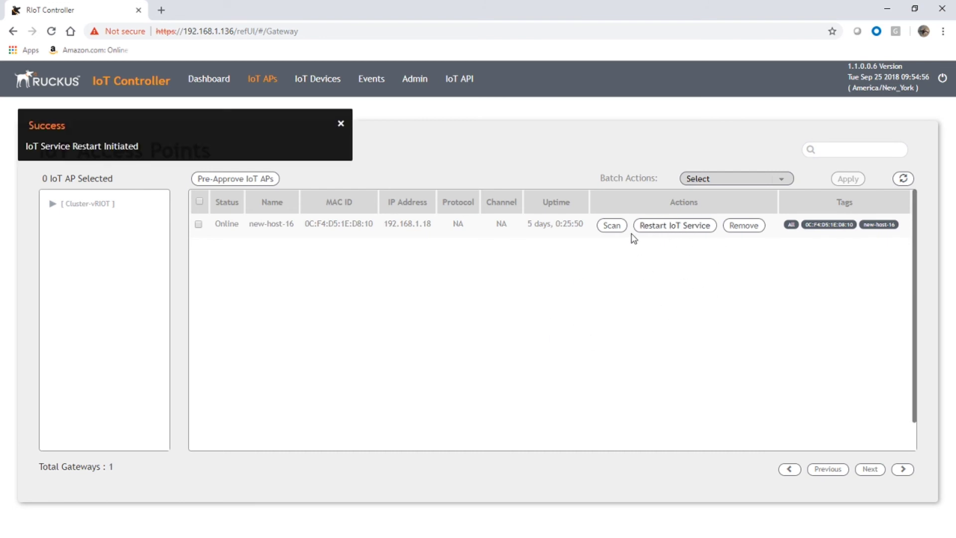
# Step: Trigger Restart IoT Service for new-host-16, leaving it Online at 192.168.1.18
pyautogui.click(606, 228)
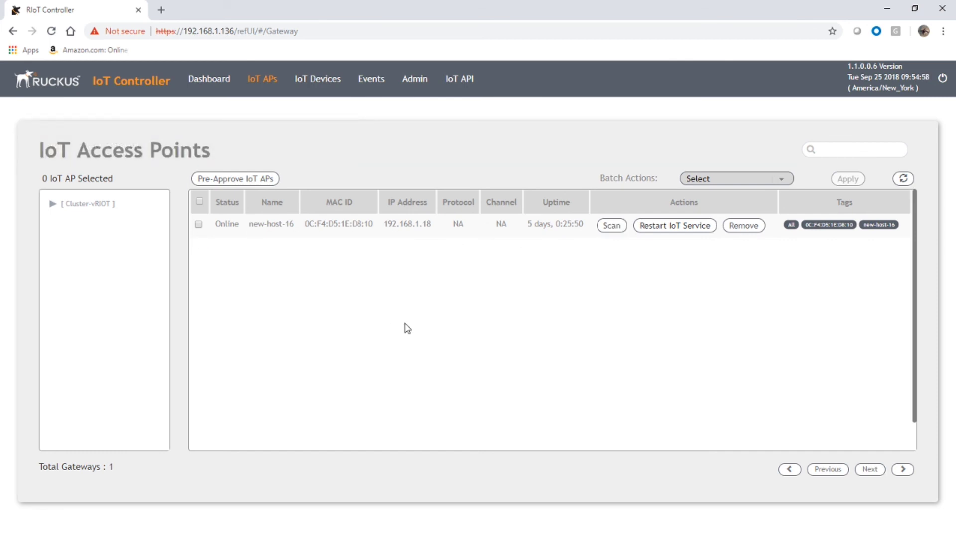